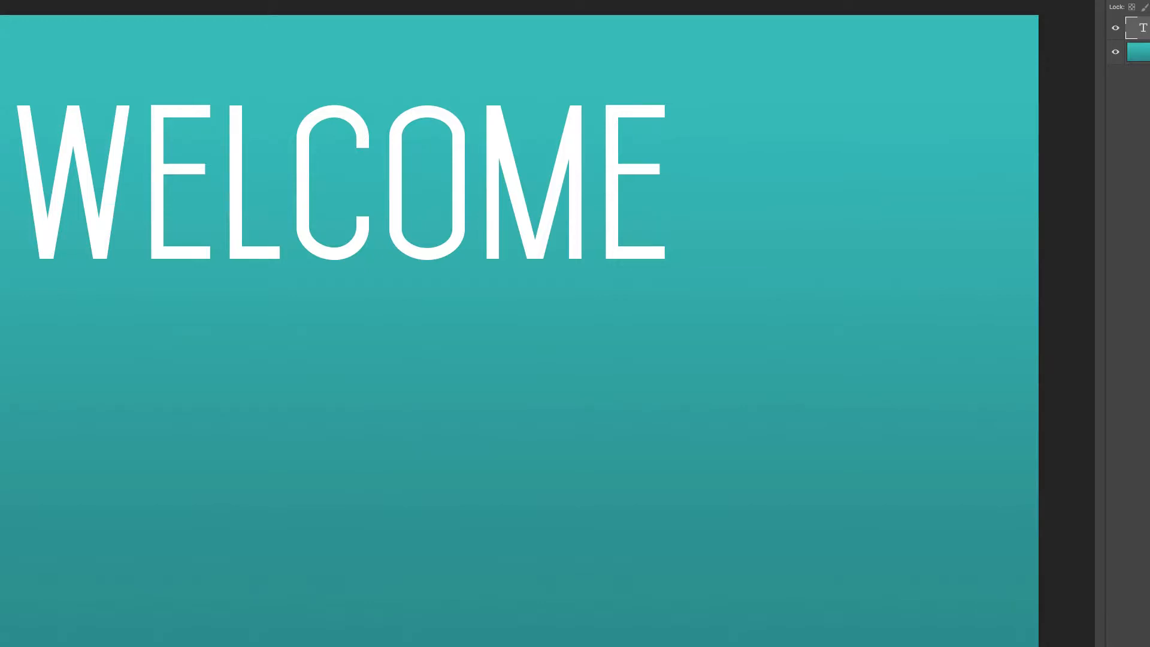
# Add a drop shadow to the WELCOME text with angle 111°, distance 8 px, spread 8% and size 16 px
pyautogui.moveTo(976, 5); pyautogui.dragTo(1066, 0)
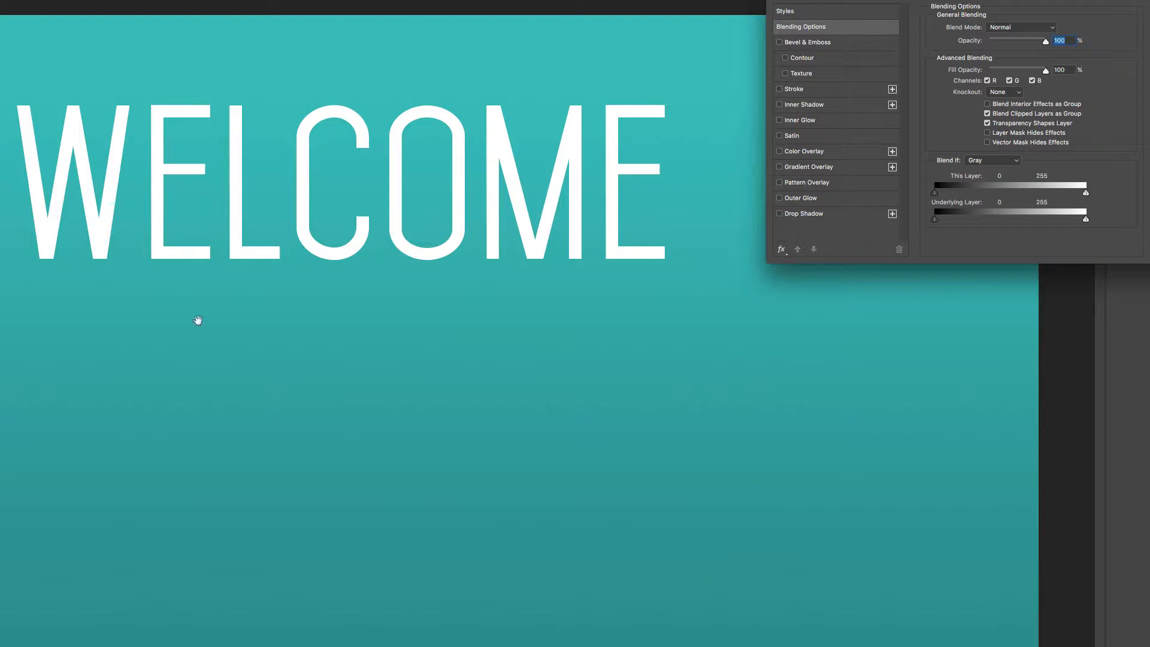
pyautogui.click(780, 214)
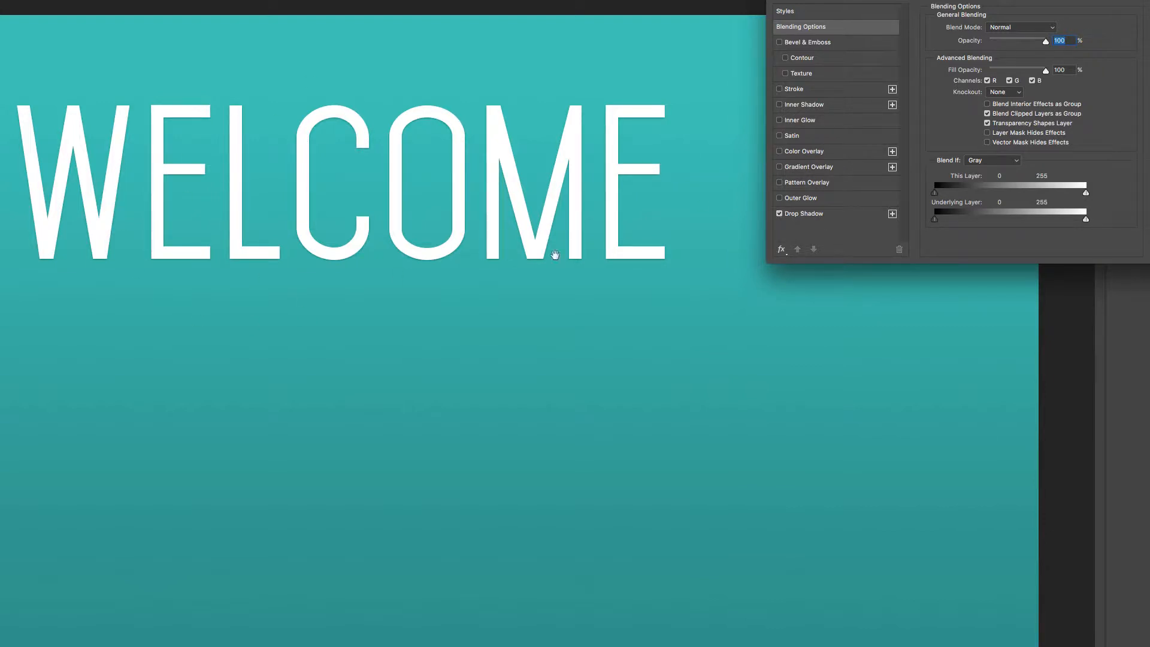
pyautogui.click(836, 218)
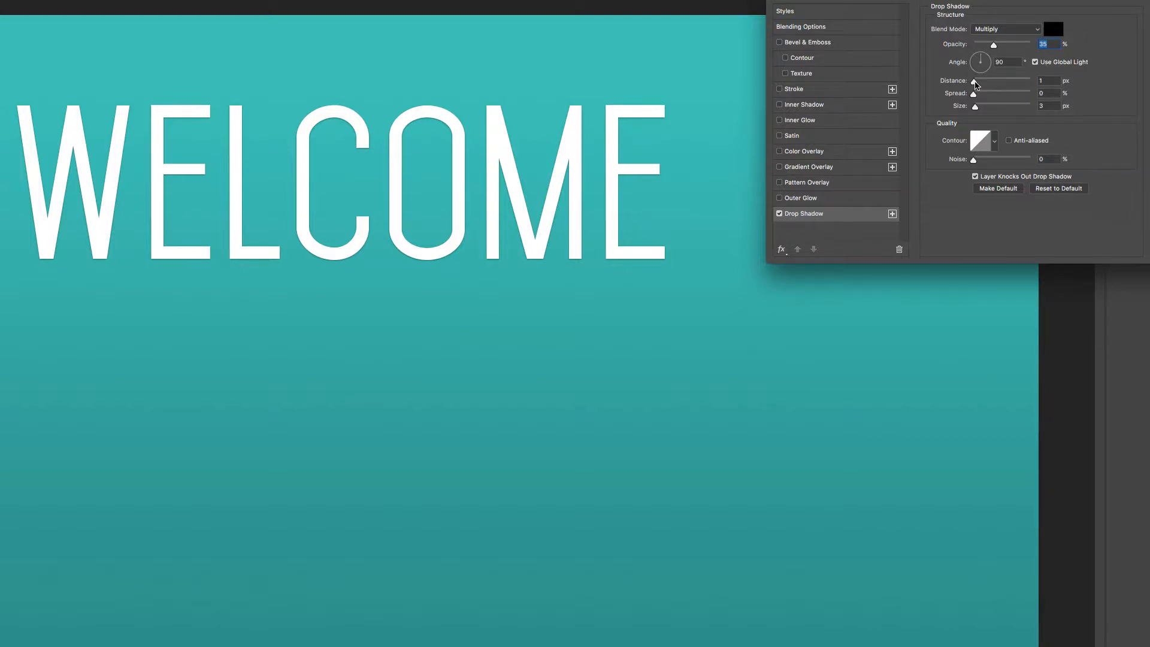
pyautogui.moveTo(974, 81); pyautogui.dragTo(977, 109)
pyautogui.moveTo(983, 57); pyautogui.dragTo(979, 55)
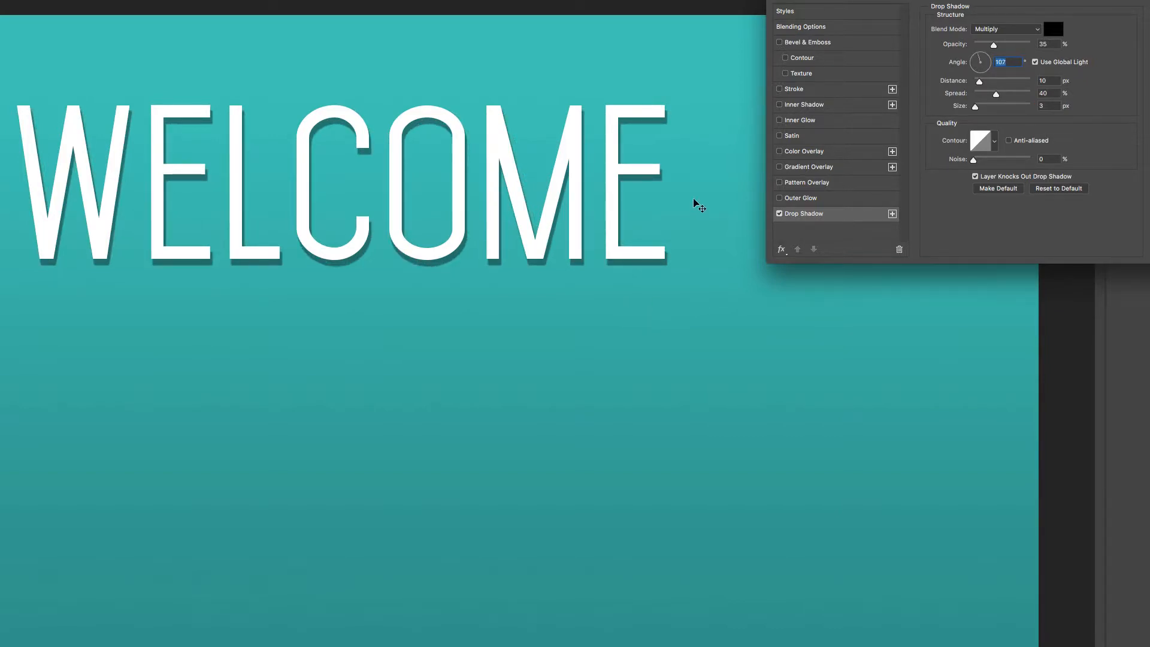
pyautogui.moveTo(532, 257)
pyautogui.mouseDown()
pyautogui.moveTo(505, 265)
pyautogui.moveTo(533, 259)
pyautogui.moveTo(527, 250)
pyautogui.mouseUp()
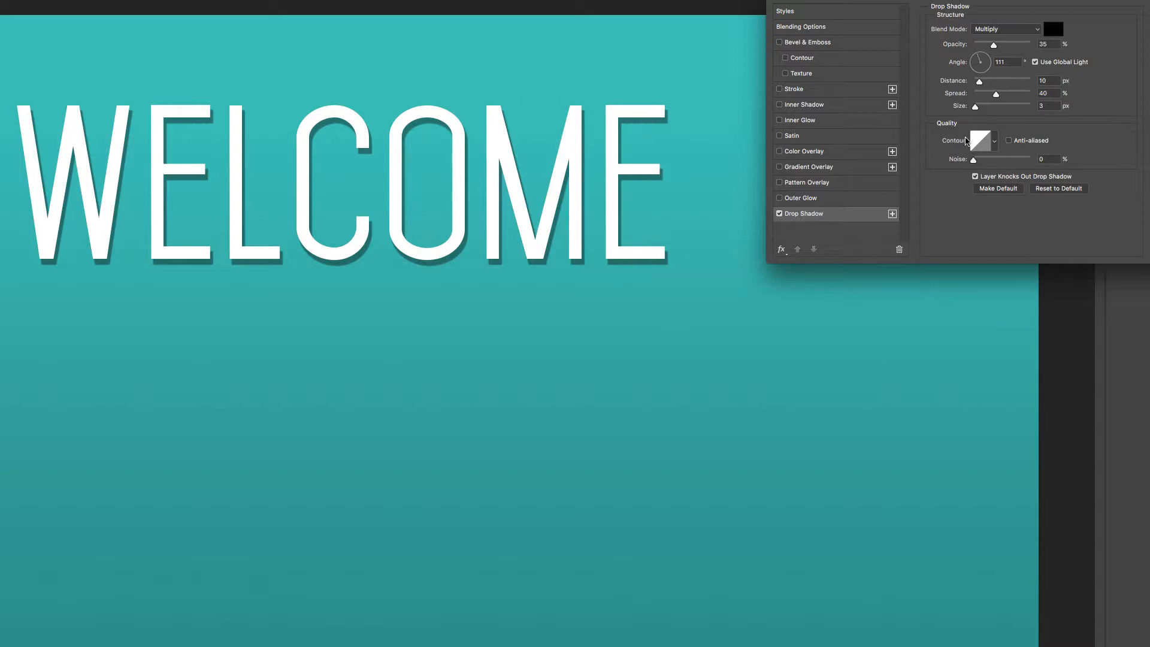
pyautogui.moveTo(996, 94)
pyautogui.mouseDown()
pyautogui.moveTo(979, 95)
pyautogui.moveTo(979, 82)
pyautogui.moveTo(978, 102)
pyautogui.mouseUp()
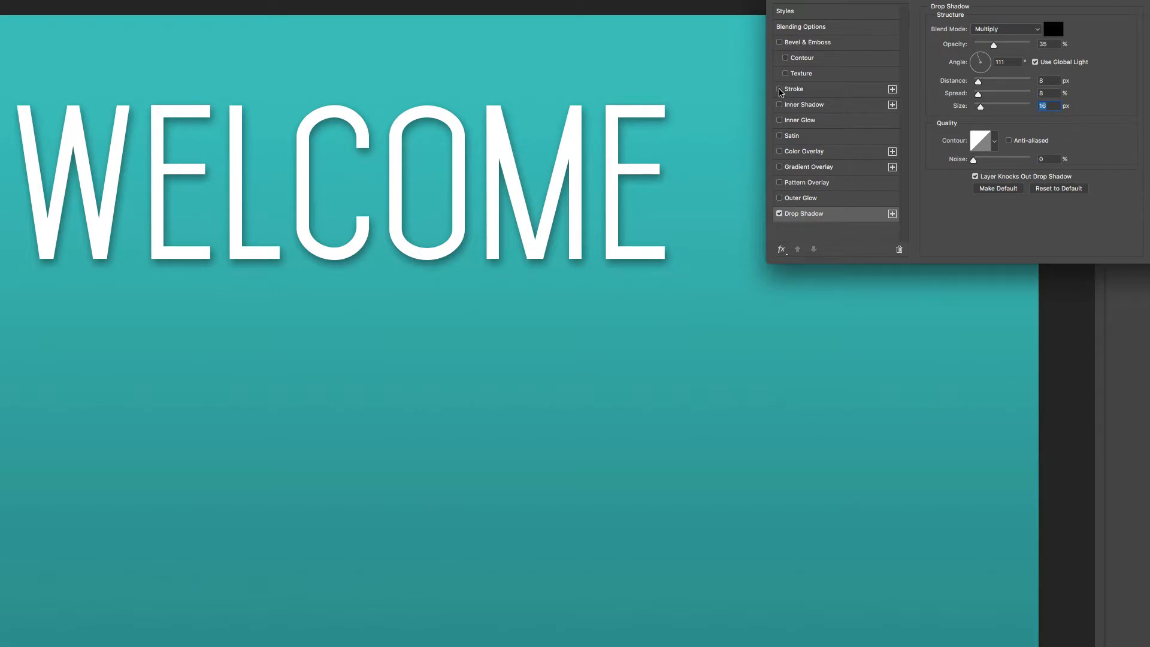
# Add a 1 px inside stroke in yellow (#faf103) to the WELCOME text
pyautogui.click(780, 89)
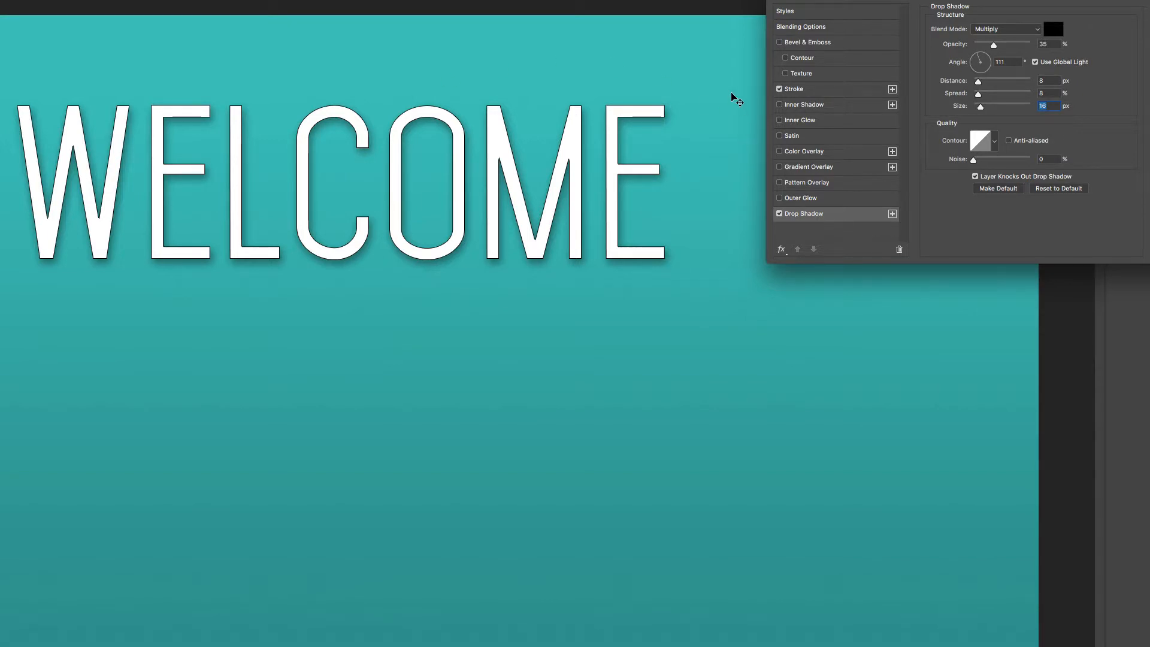
pyautogui.click(832, 94)
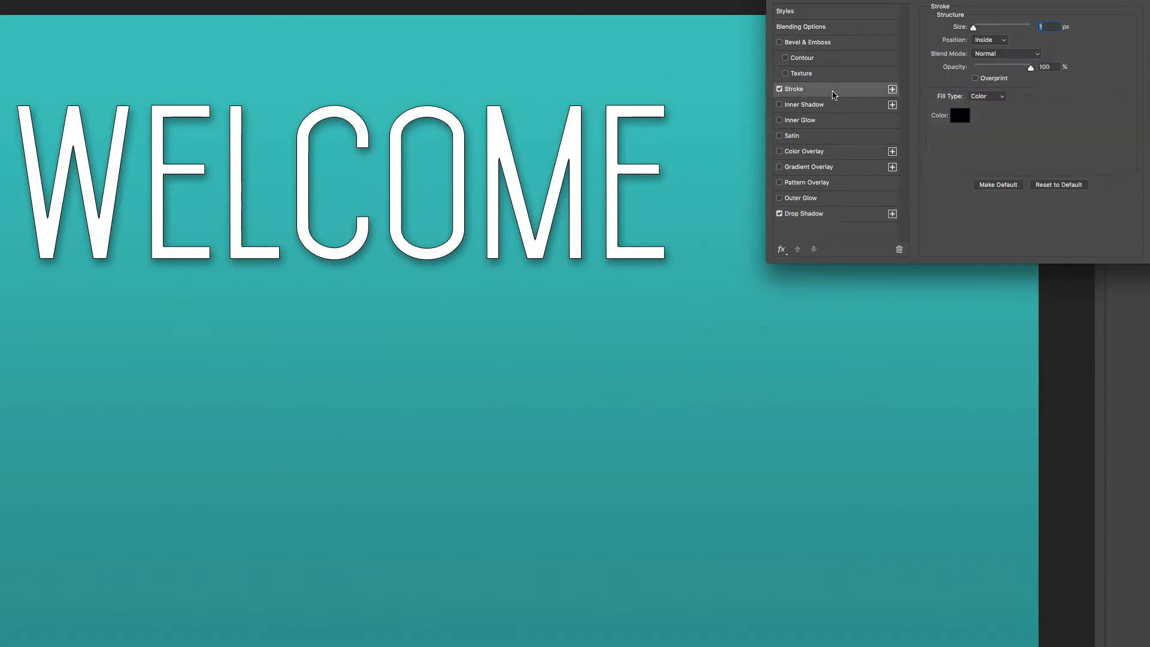
pyautogui.moveTo(974, 28); pyautogui.dragTo(976, 30)
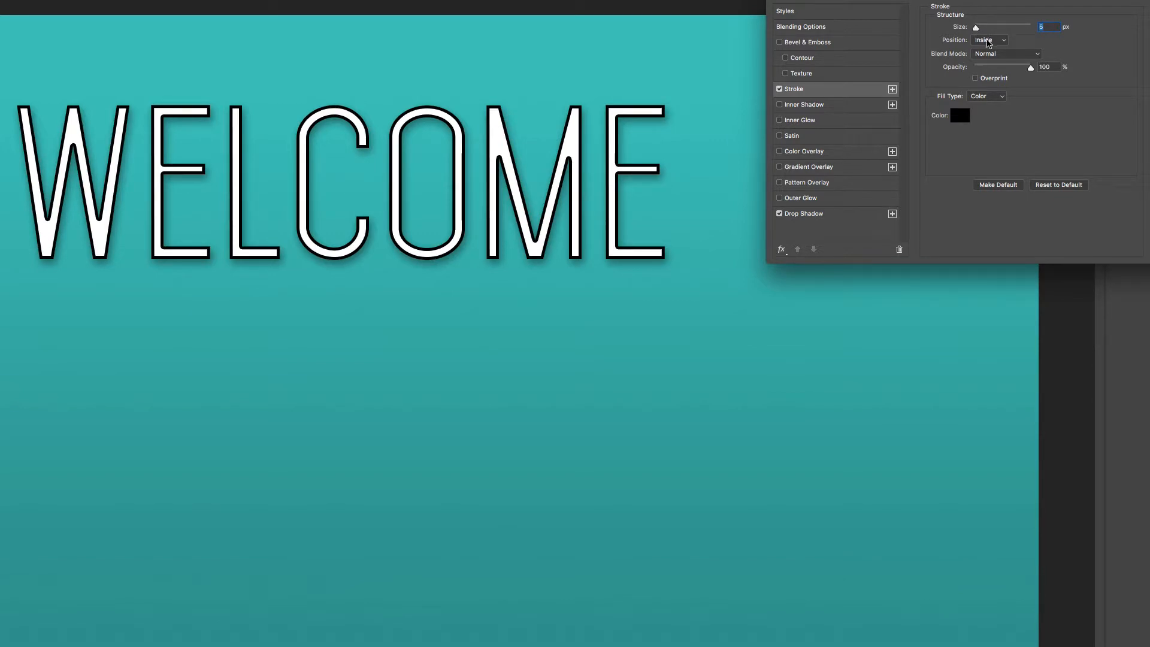
pyautogui.click(960, 116)
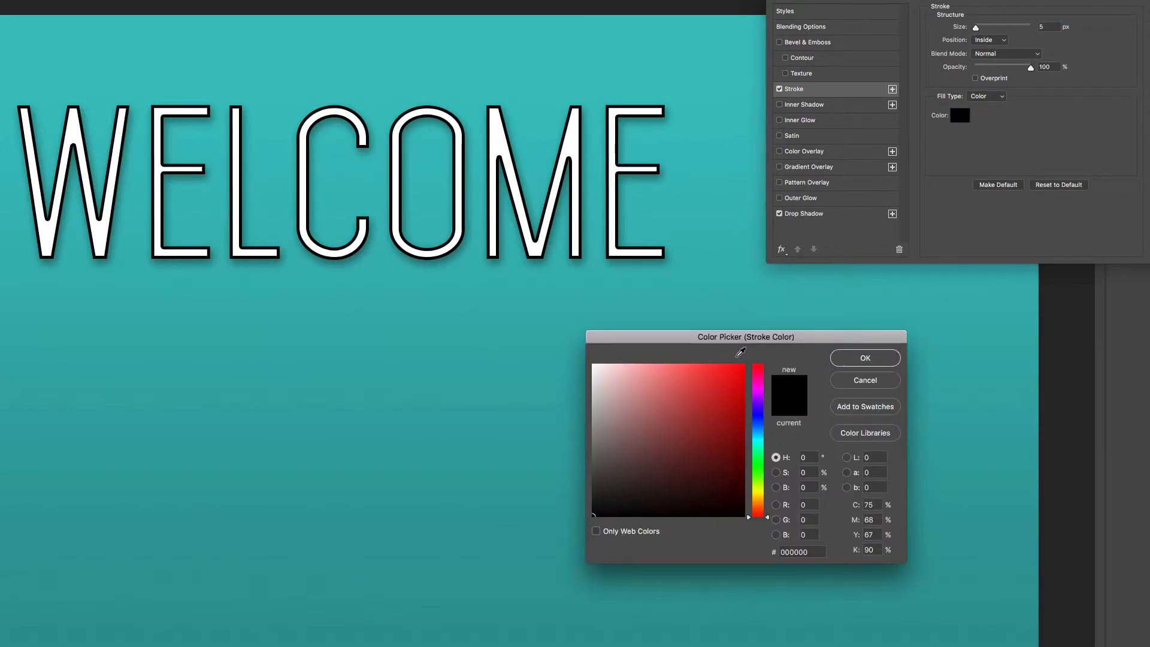
pyautogui.click(754, 493)
pyautogui.click(743, 366)
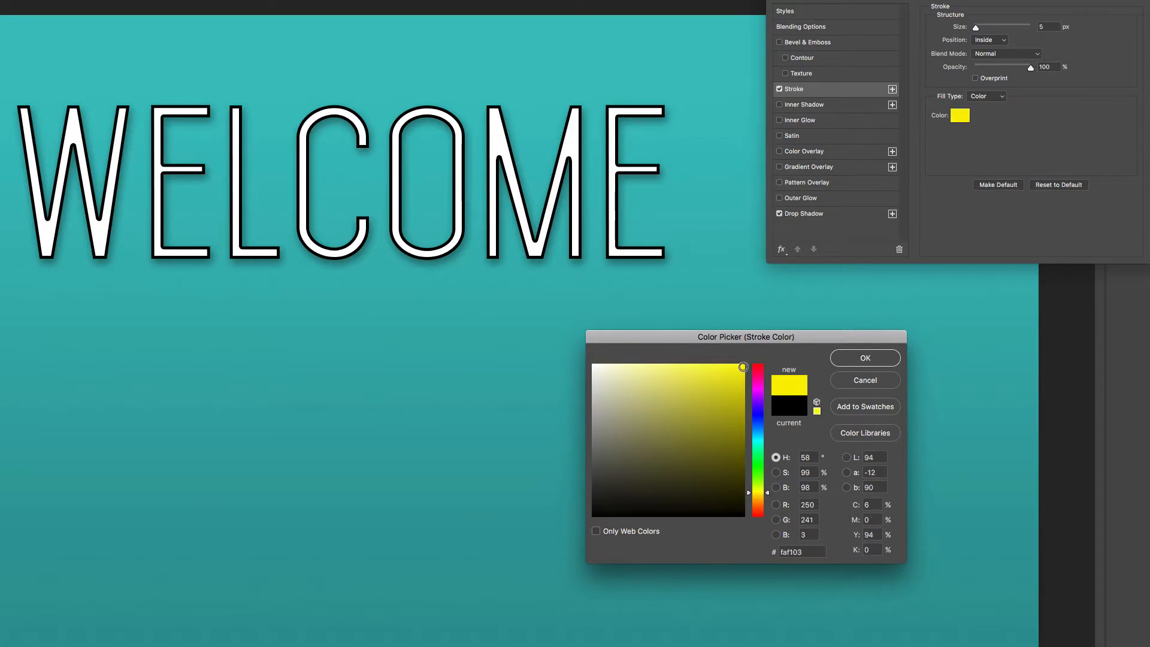
pyautogui.click(849, 363)
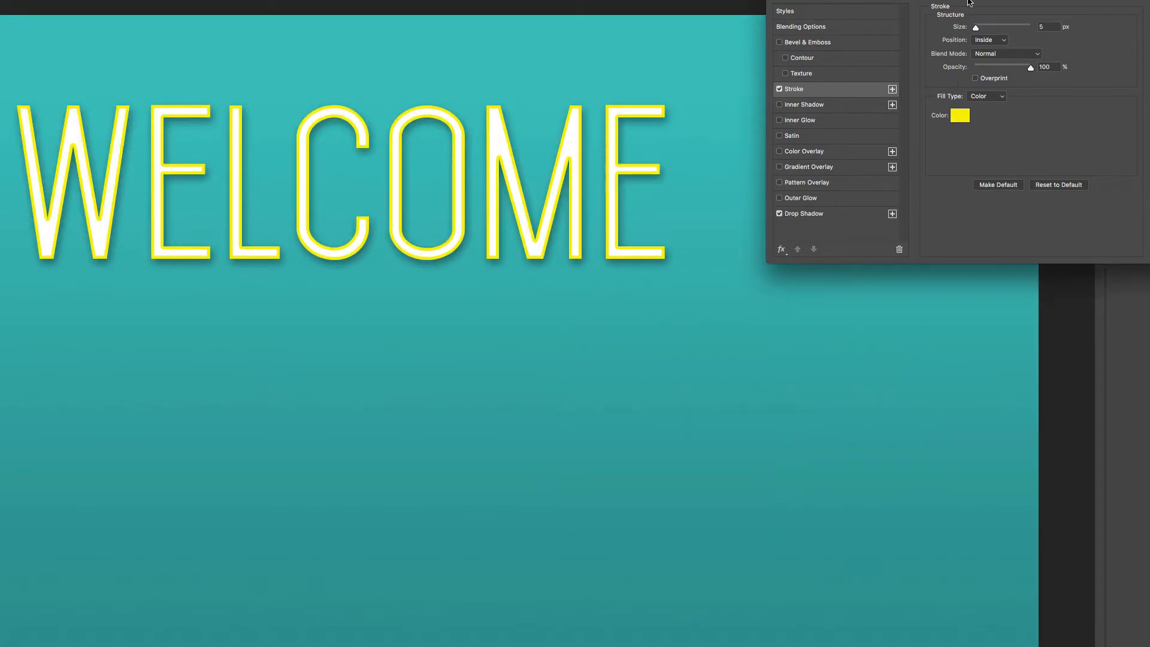
pyautogui.moveTo(978, 27); pyautogui.dragTo(974, 30)
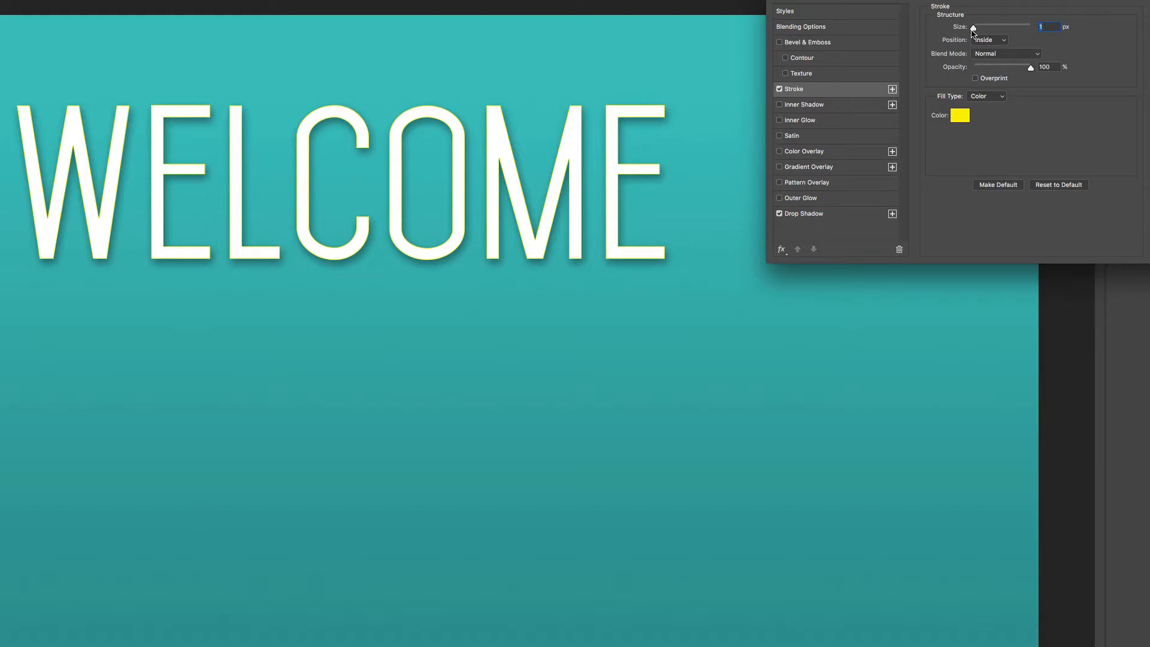
# Add an inner shadow to the WELCOME text and set its size to 13 px
pyautogui.click(779, 105)
pyautogui.click(803, 105)
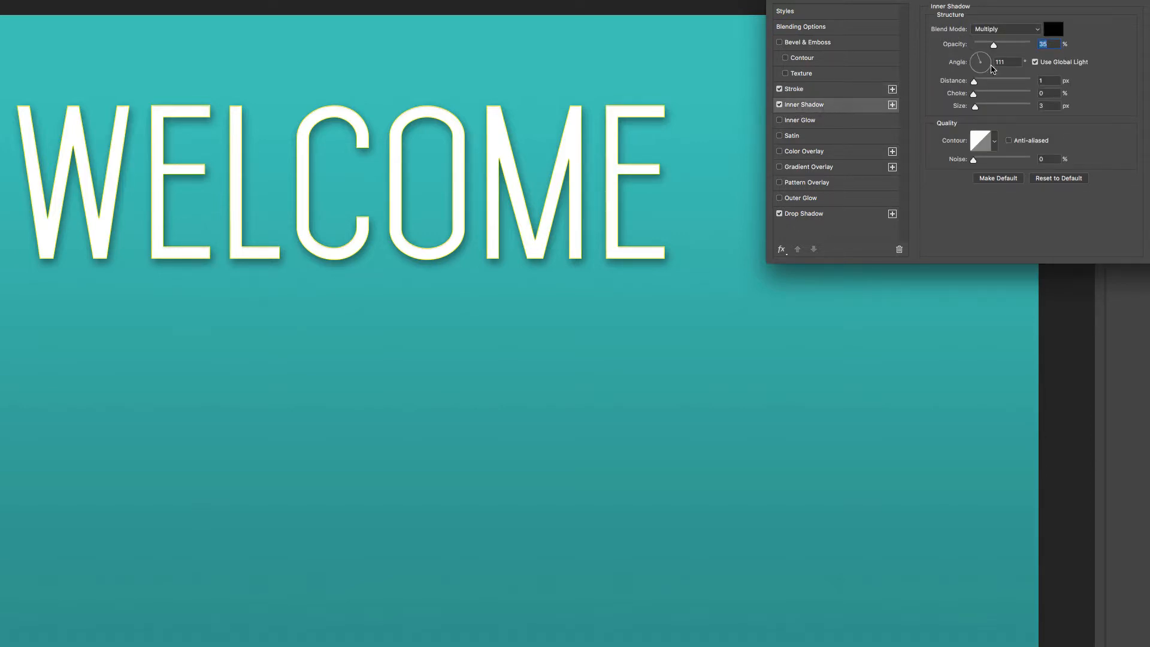
pyautogui.moveTo(976, 106); pyautogui.dragTo(979, 108)
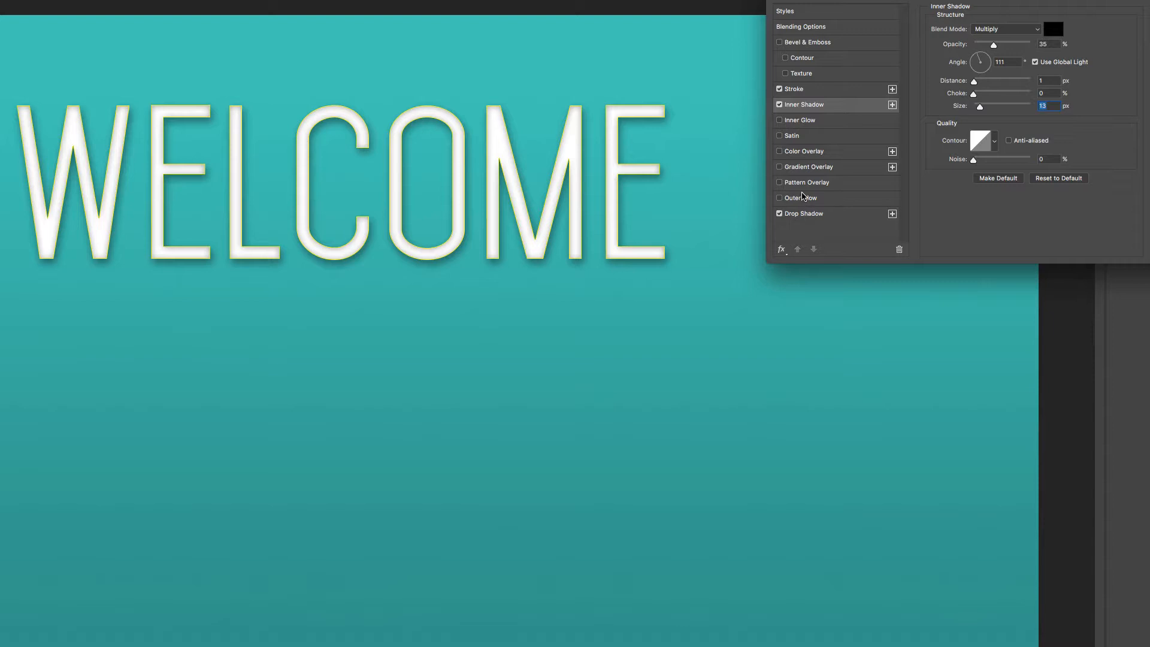
# Add a mint green (#71f696) color overlay to the WELCOME text and apply the layer style
pyautogui.click(796, 154)
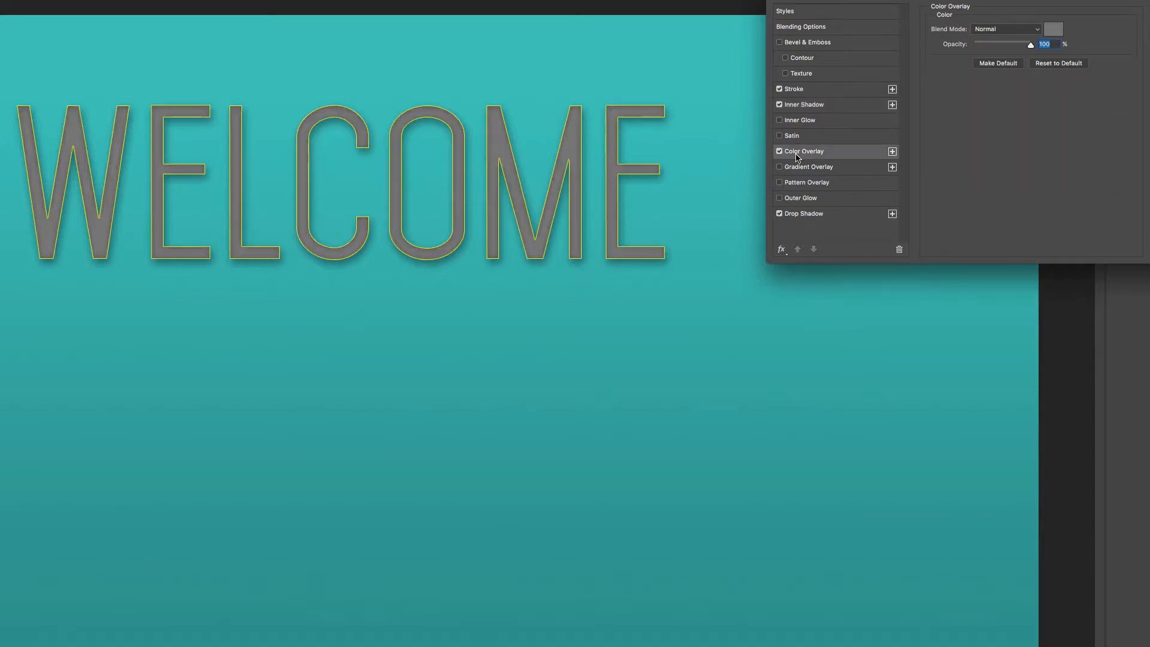
pyautogui.click(1050, 33)
pyautogui.click(736, 370)
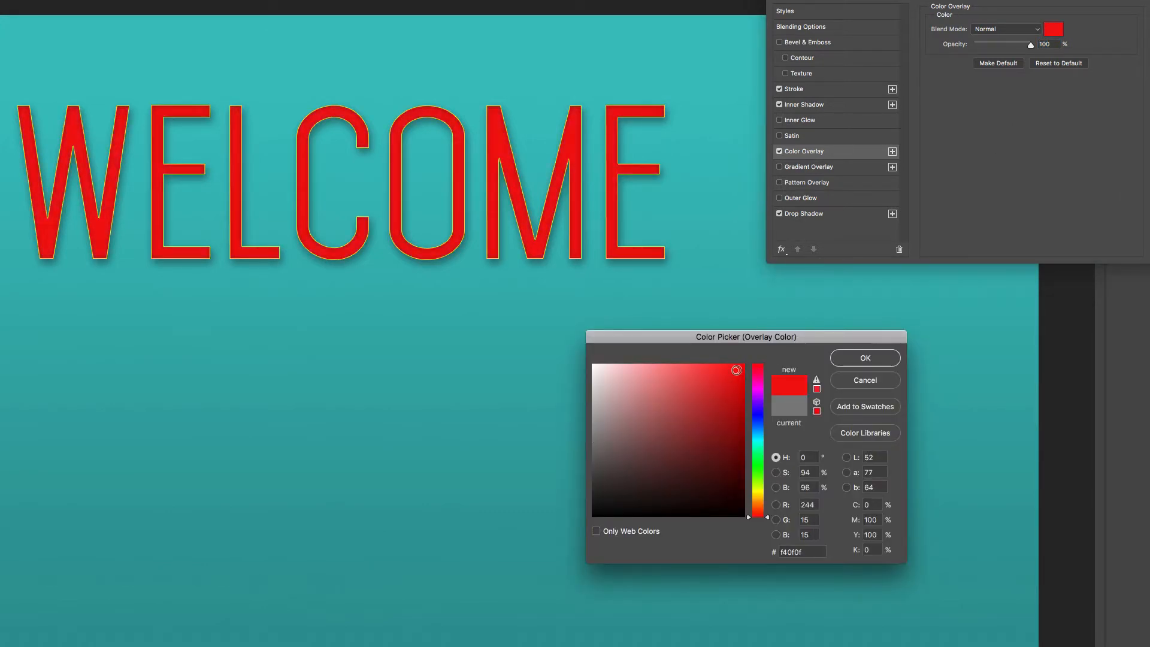
pyautogui.click(675, 370)
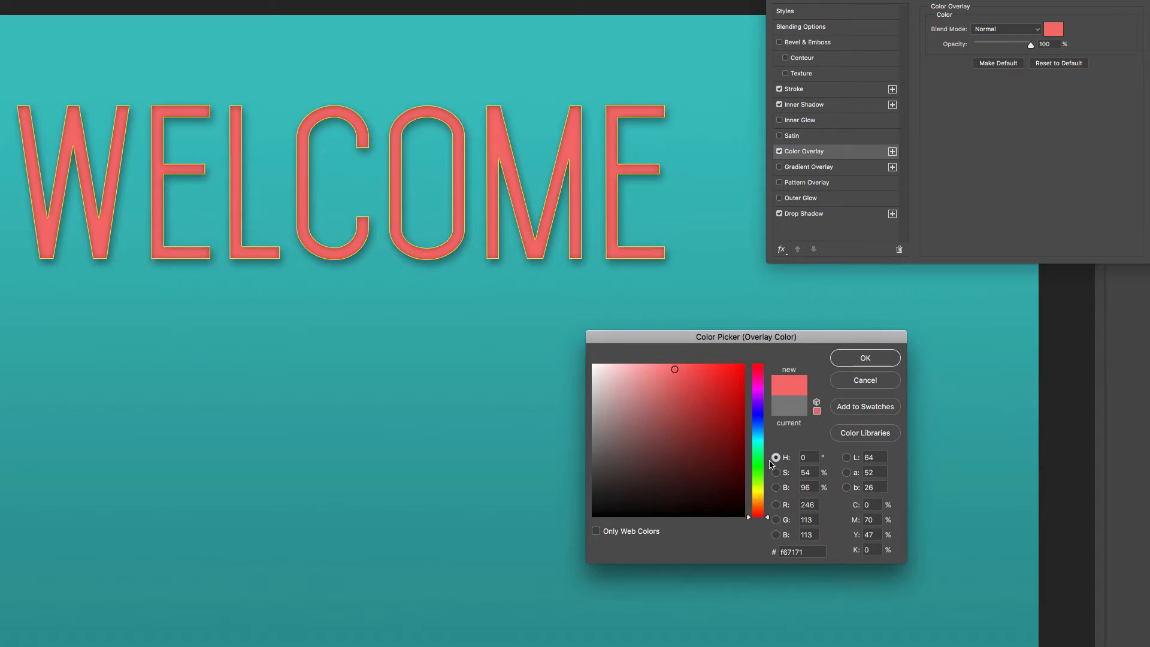
pyautogui.click(764, 459)
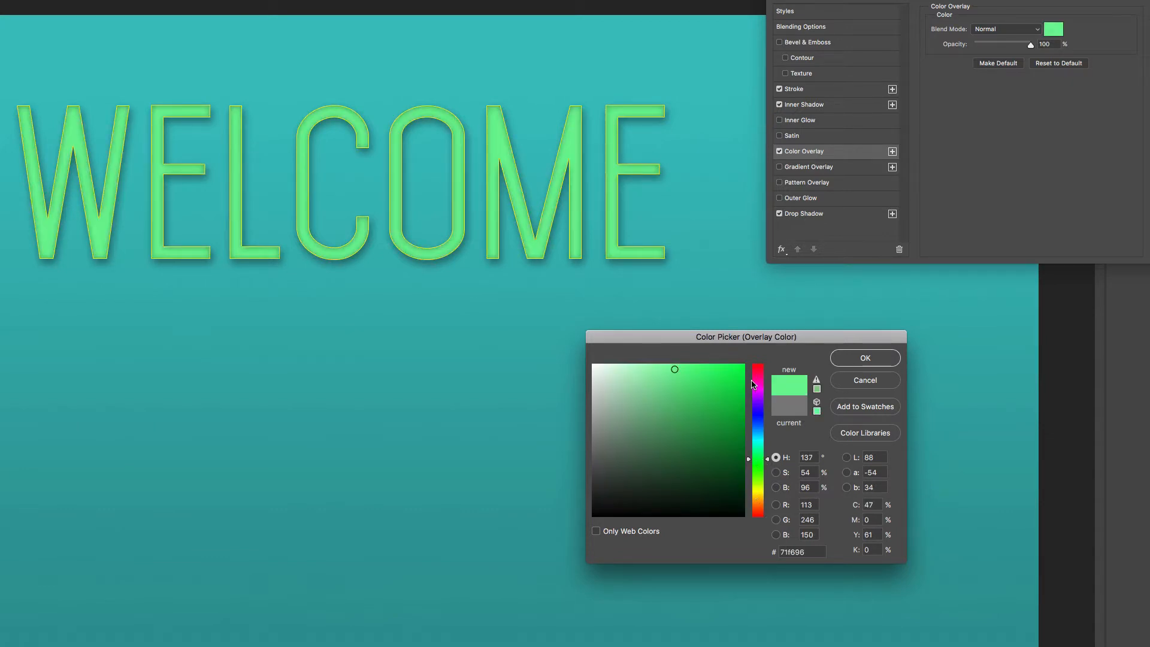
pyautogui.click(846, 354)
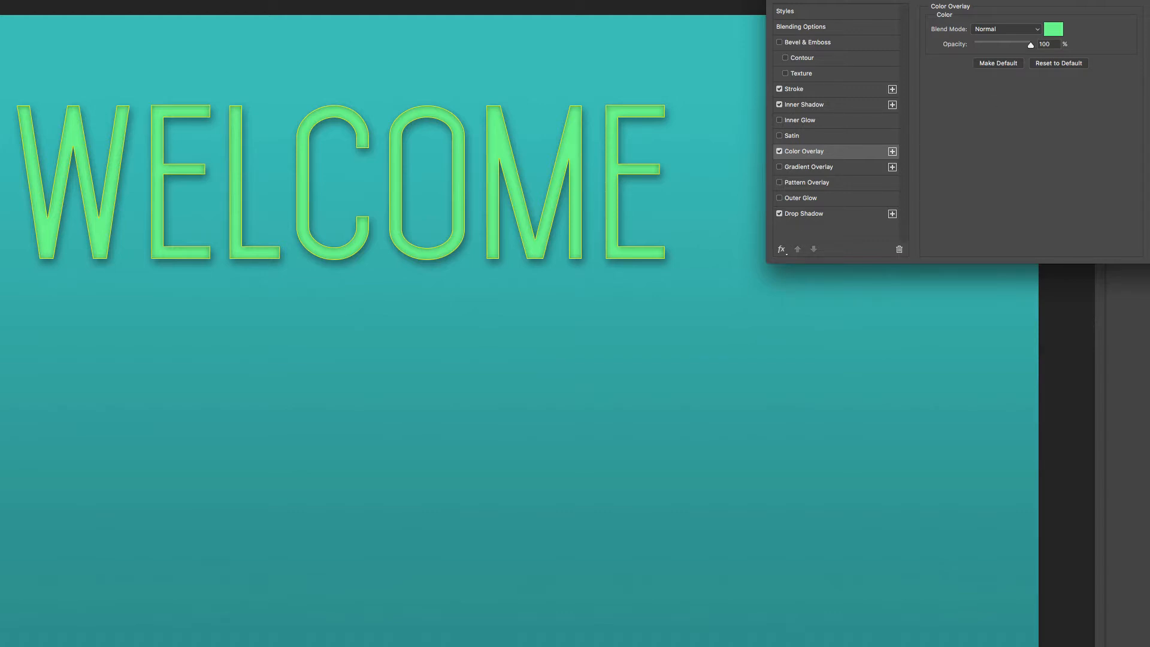
pyautogui.press('Return')
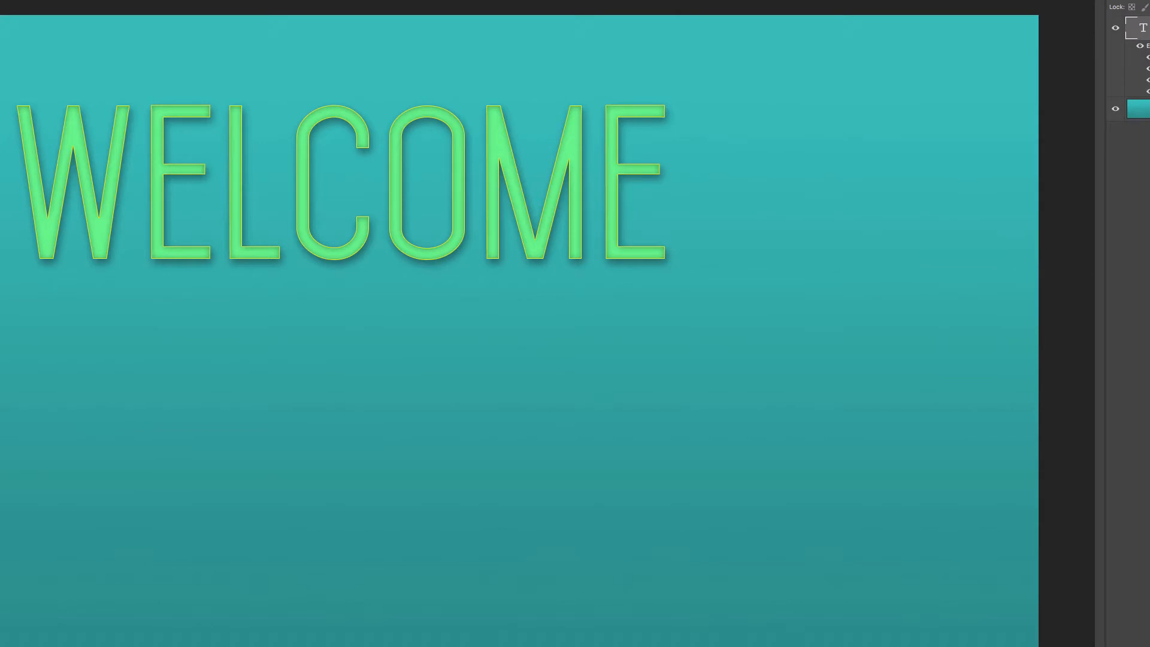
# Compare the WELCOME text with and without its effects by hiding and showing them all together and individually
pyautogui.click(1140, 46)
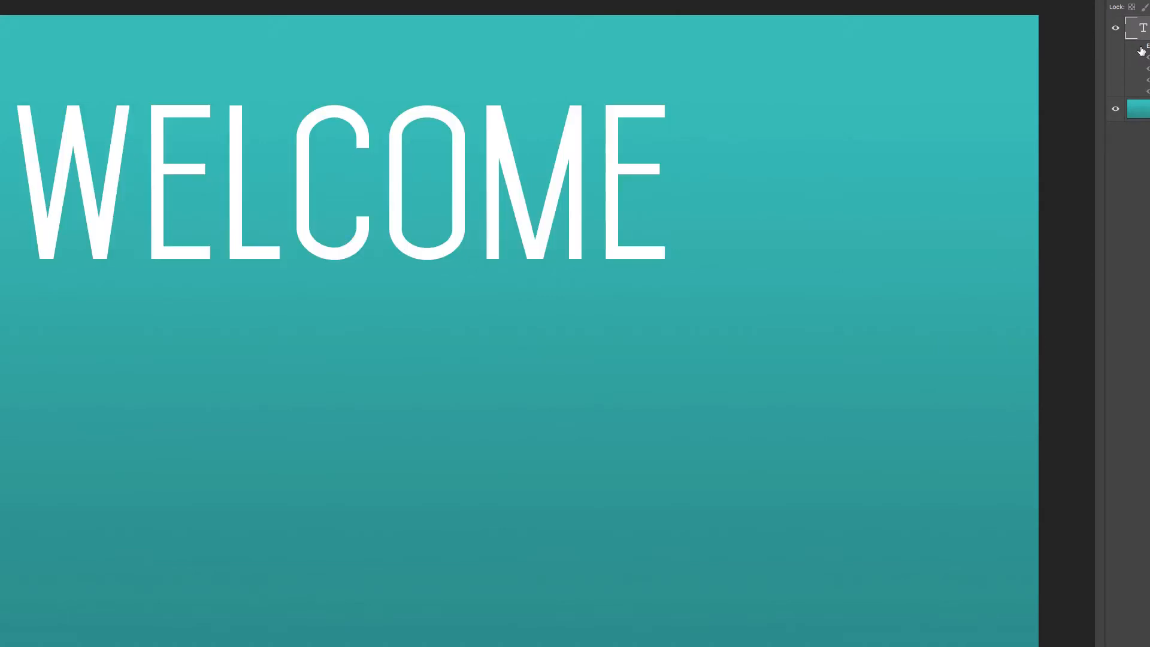
pyautogui.click(1140, 47)
pyautogui.click(1148, 58)
pyautogui.click(1149, 69)
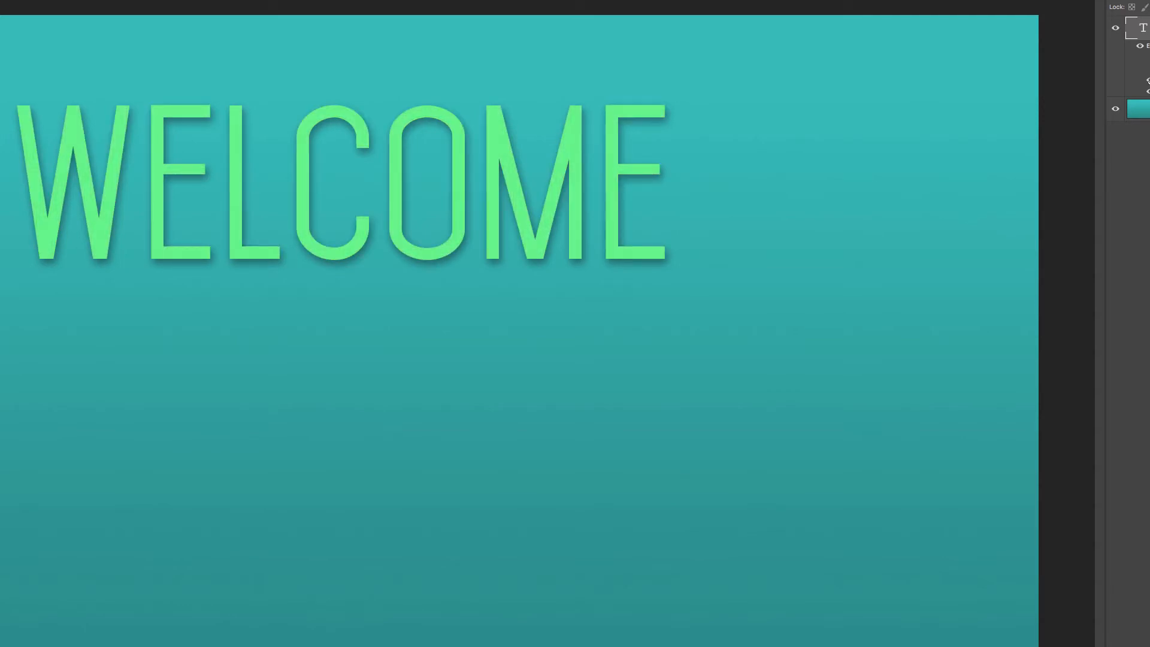
pyautogui.click(1149, 80)
pyautogui.click(1148, 92)
pyautogui.click(1148, 91)
pyautogui.click(1149, 80)
pyautogui.click(1148, 68)
pyautogui.click(1148, 57)
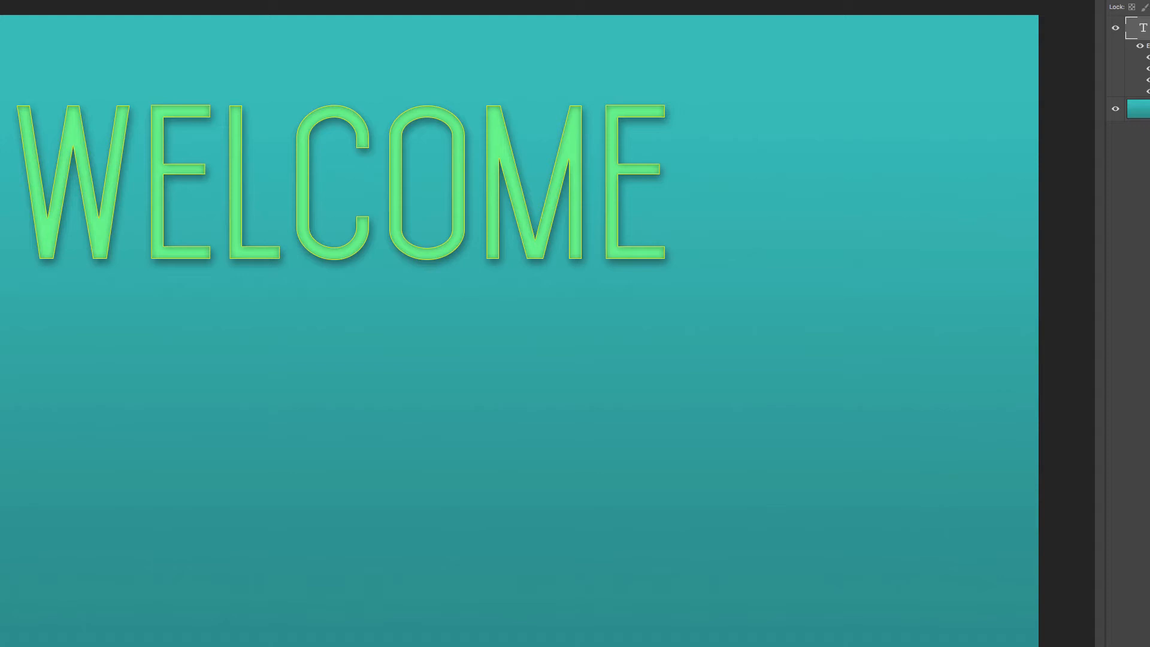
# Save the WELCOME layer's effects as a new style named Mint Green, also adding it to the current library
pyautogui.doubleClick(1149, 28)
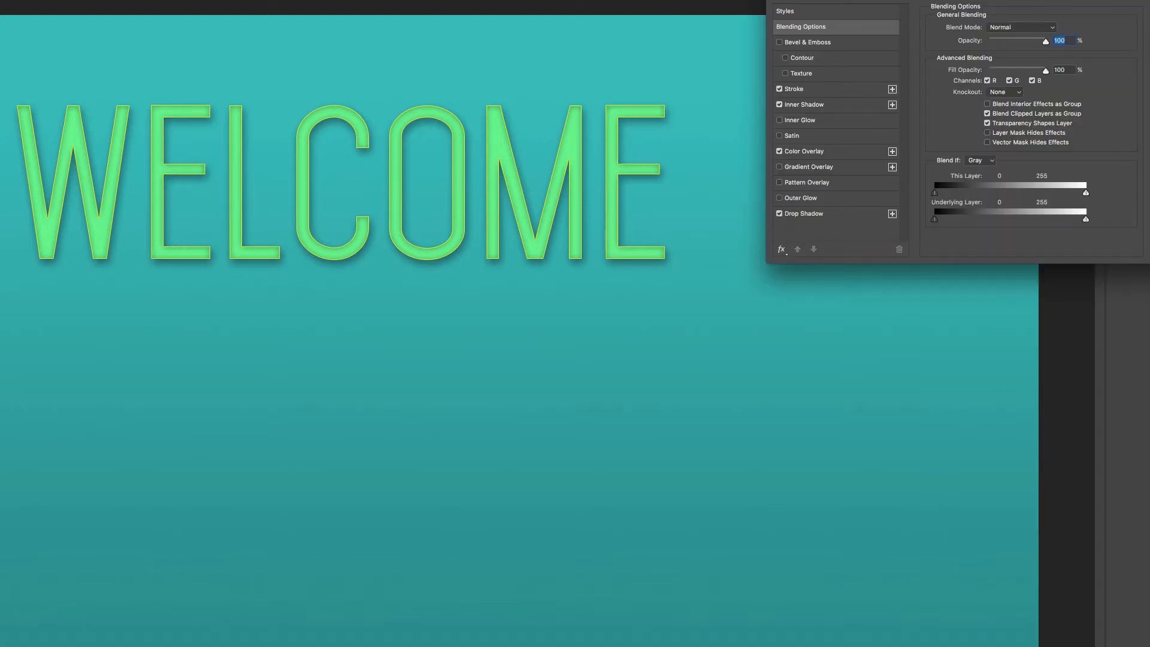
pyautogui.moveTo(967, 0); pyautogui.dragTo(1009, 216)
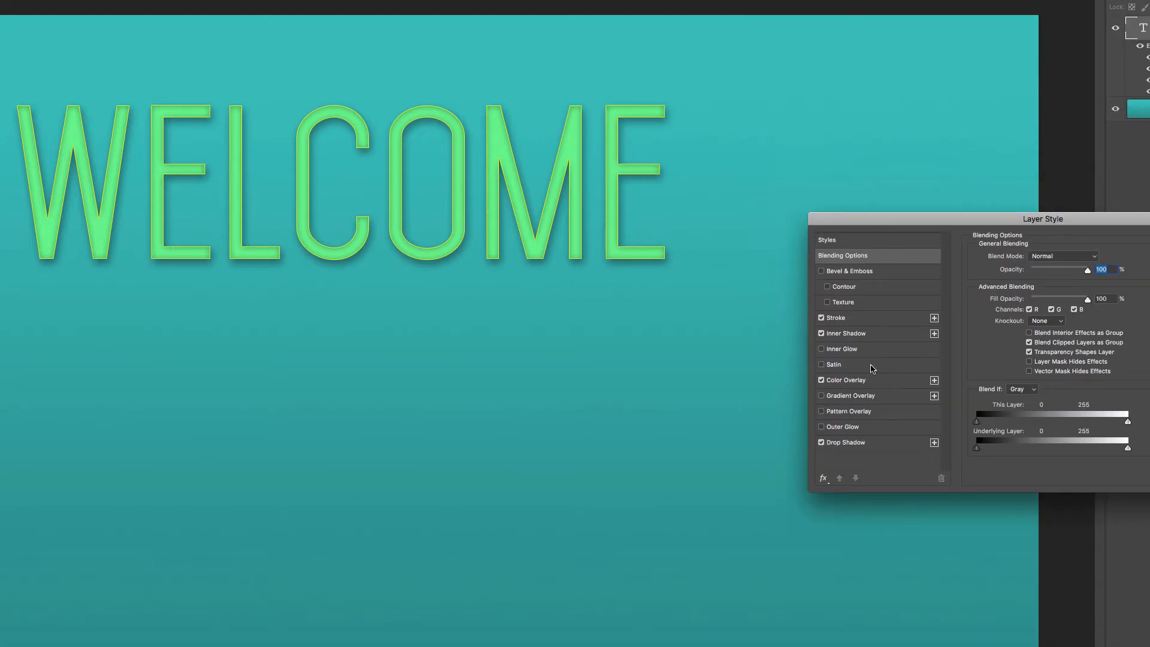
pyautogui.click(843, 242)
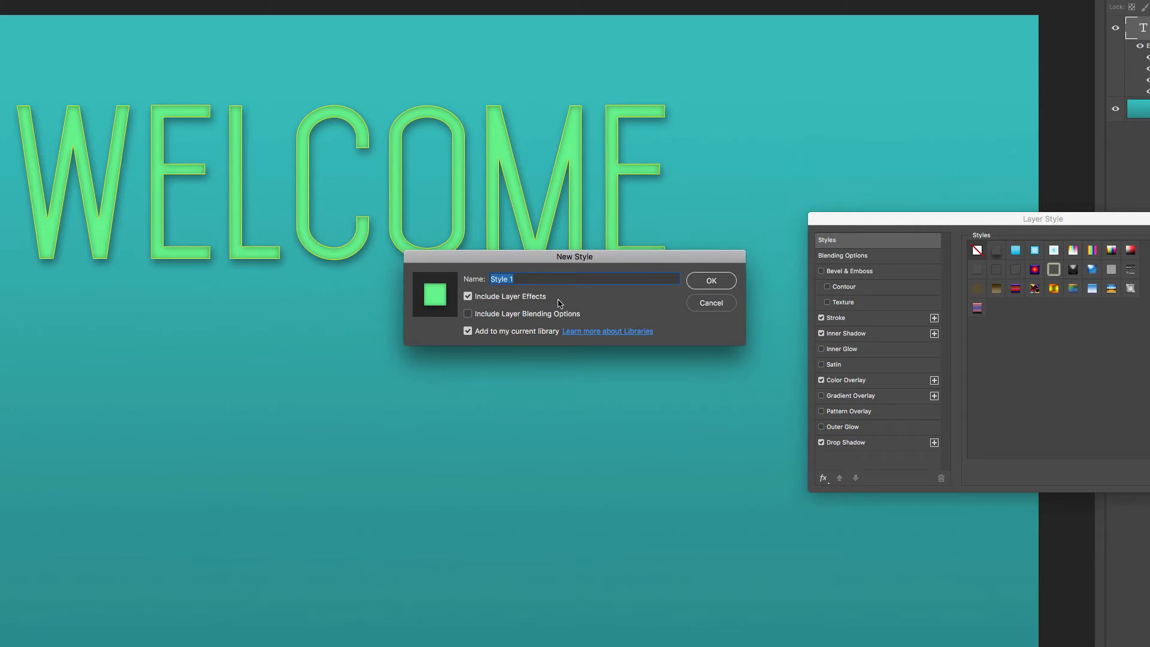
pyautogui.write('M<in')
pyautogui.write('nt Green')
pyautogui.press('Return')
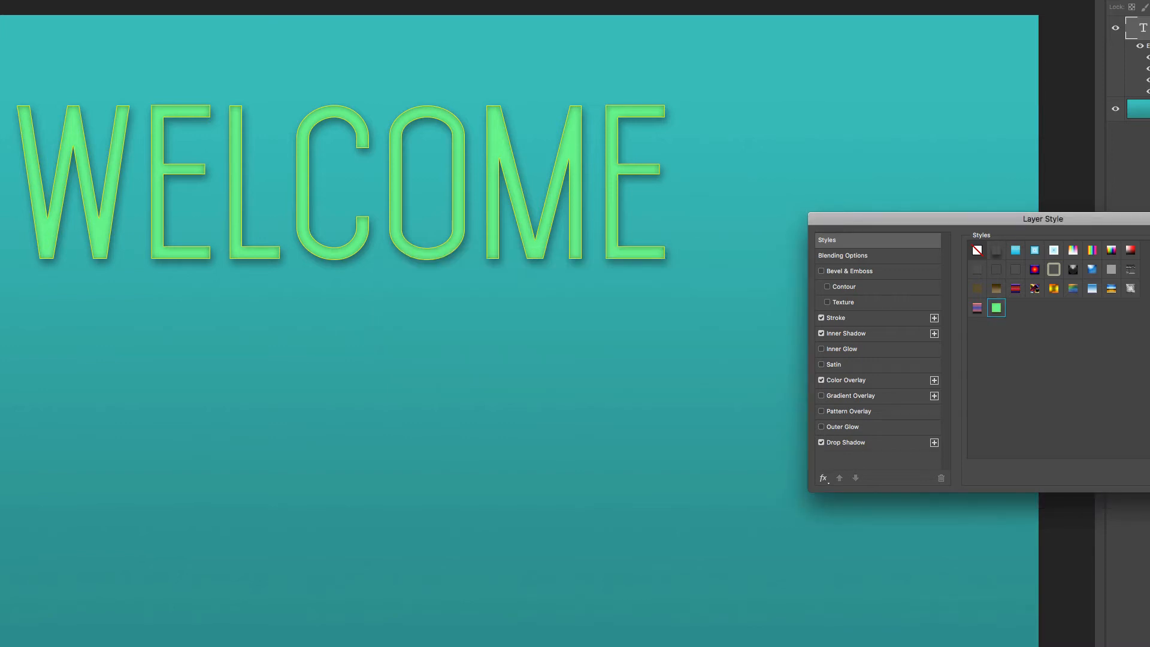
pyautogui.press('Return')
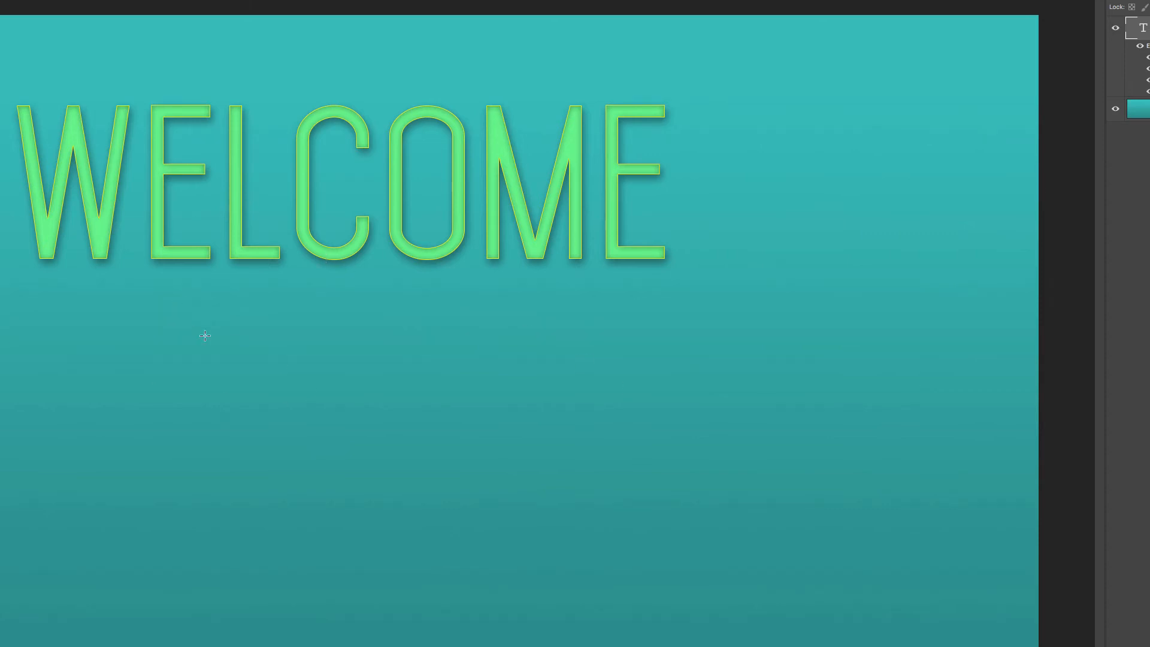
# Draw a white rounded rectangle of about 1031 by 335 px with 10 px corners below the WELCOME text
pyautogui.moveTo(191, 331); pyautogui.dragTo(808, 530)
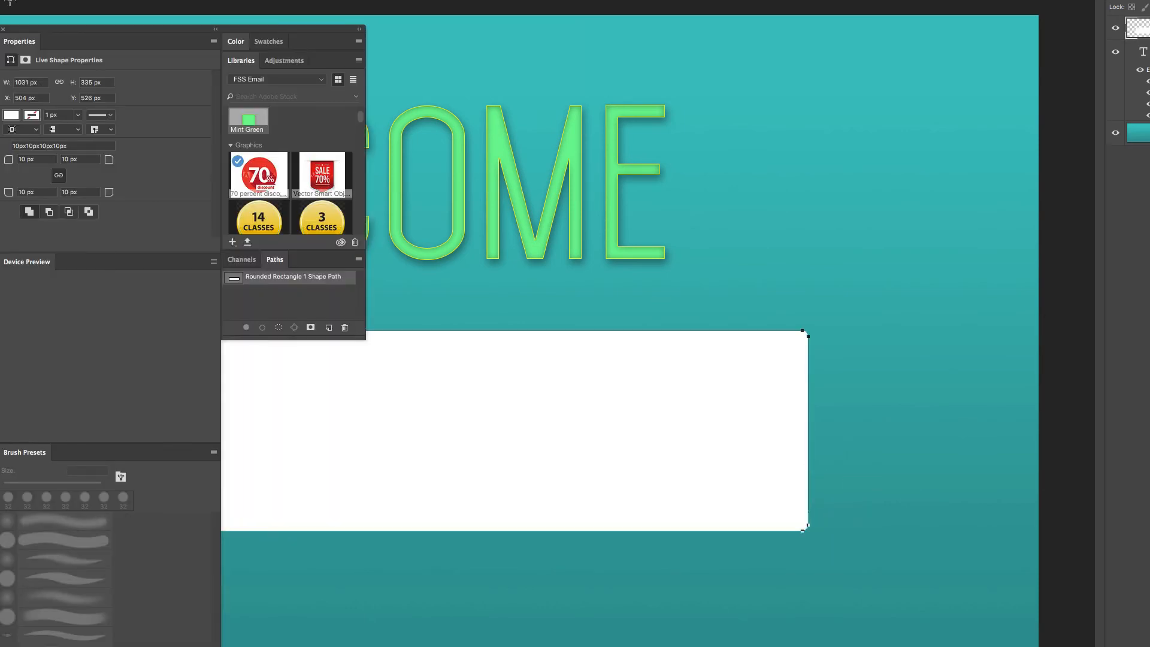
pyautogui.click(3, 30)
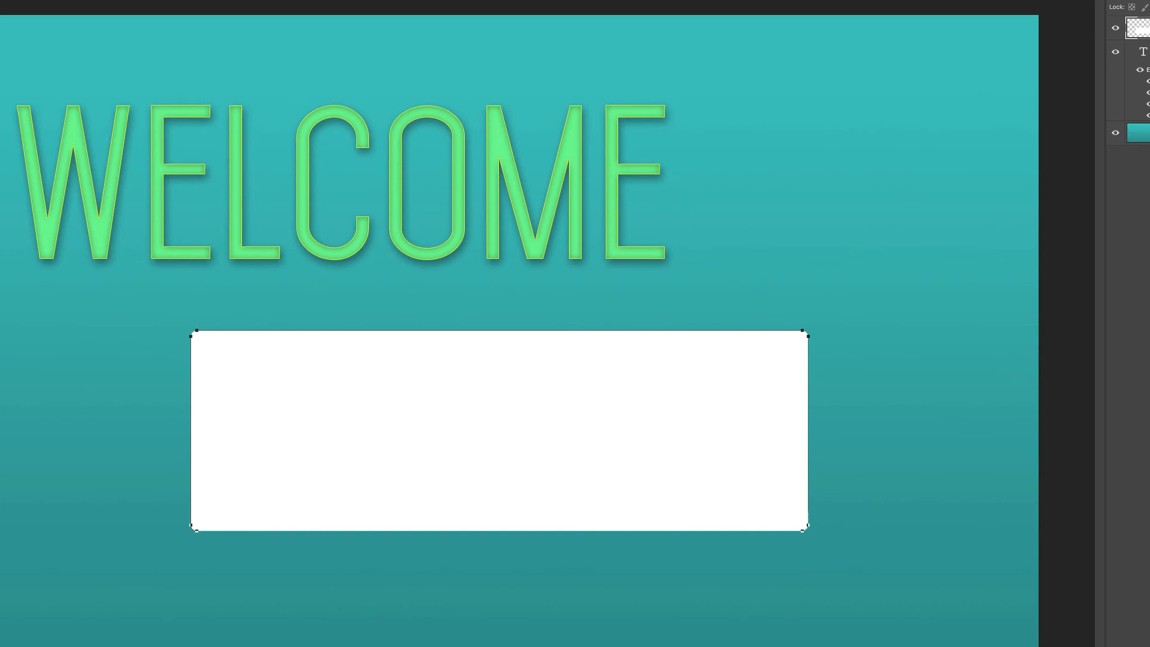
# Try the saved Mint Green style on the rounded rectangle through its layer style settings
pyautogui.click(853, 239)
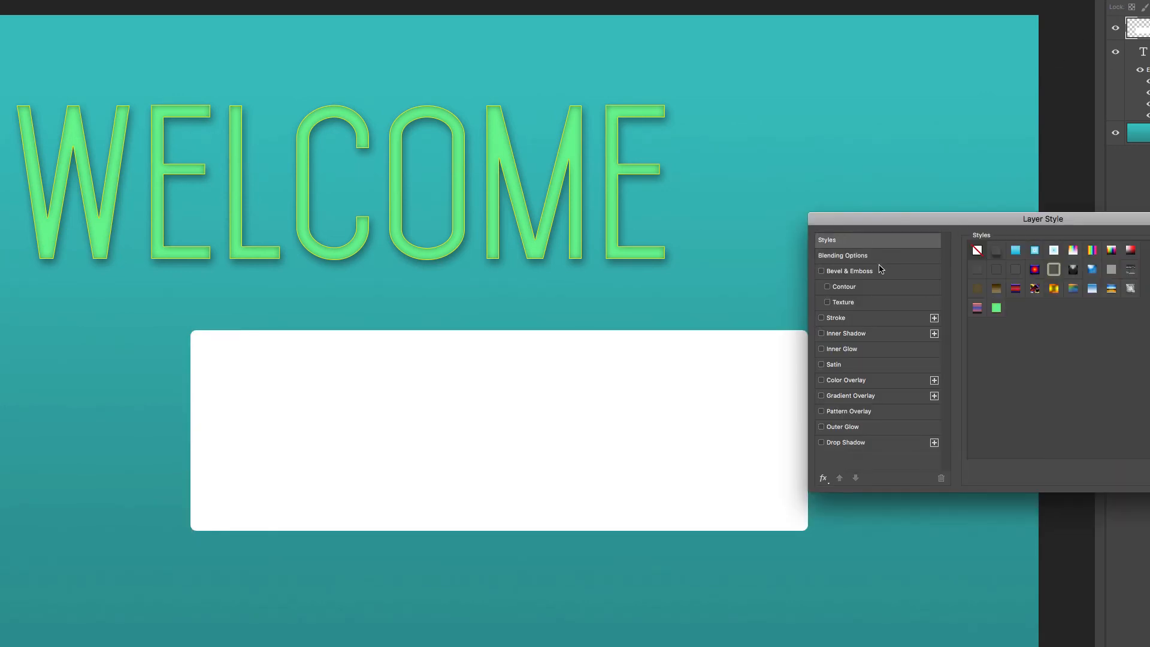
pyautogui.click(997, 309)
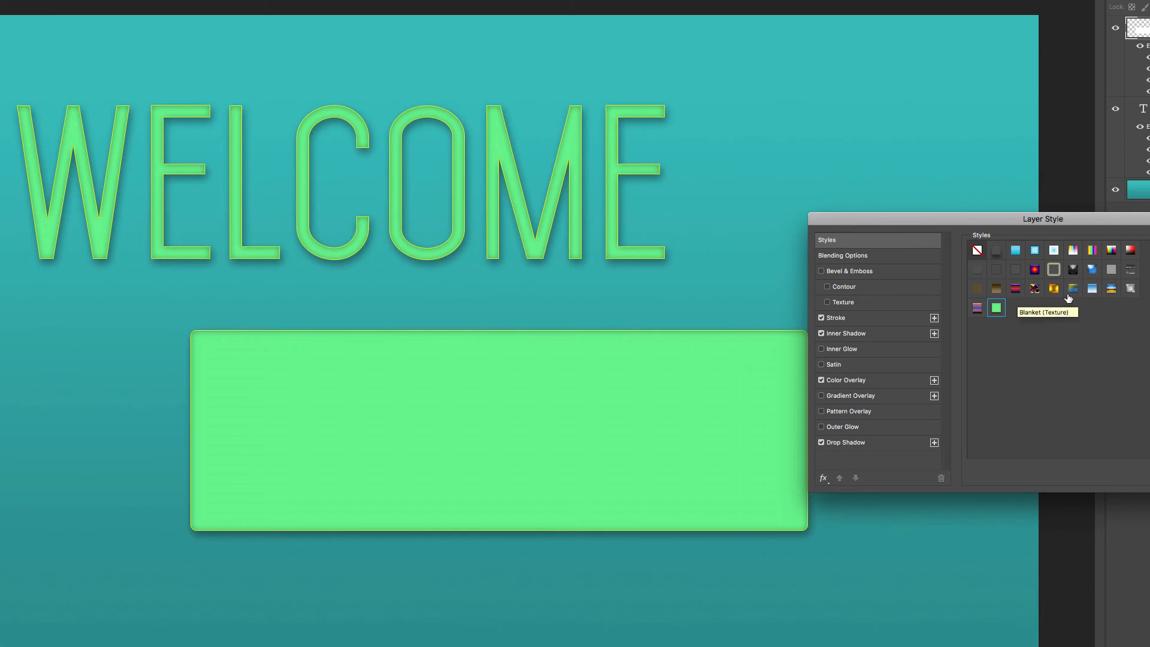
pyautogui.press('Escape')
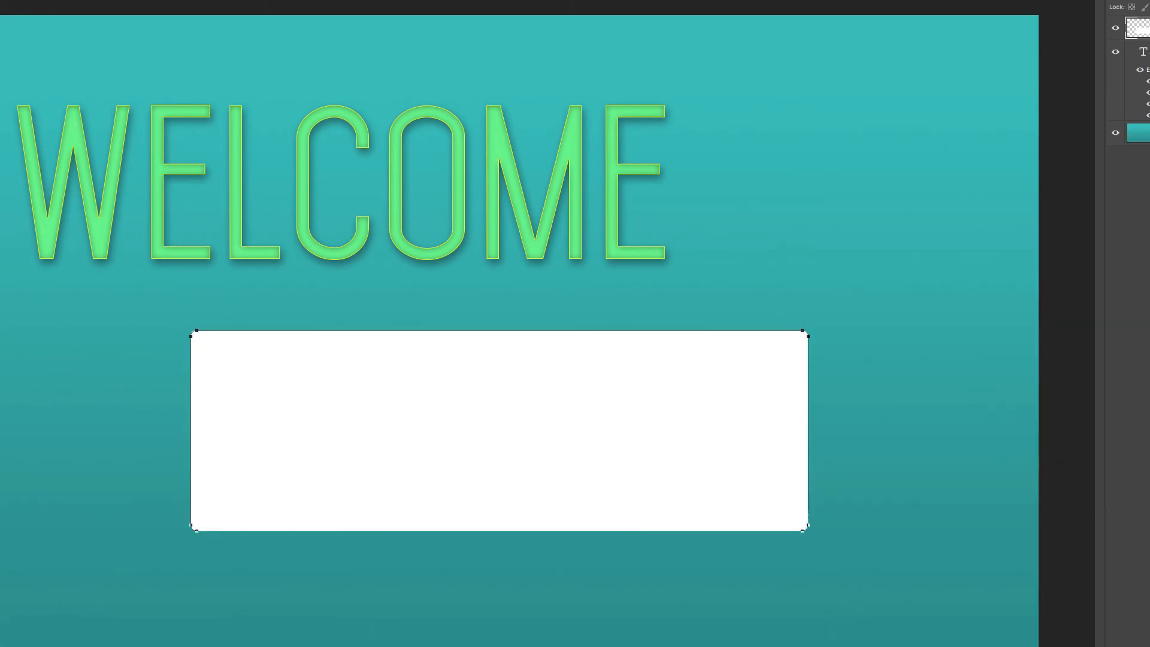
# Show the Styles collection floating on its own, enlarged to reveal every preset, and apply Mint Green to the rounded rectangle
pyautogui.click(193, 1)
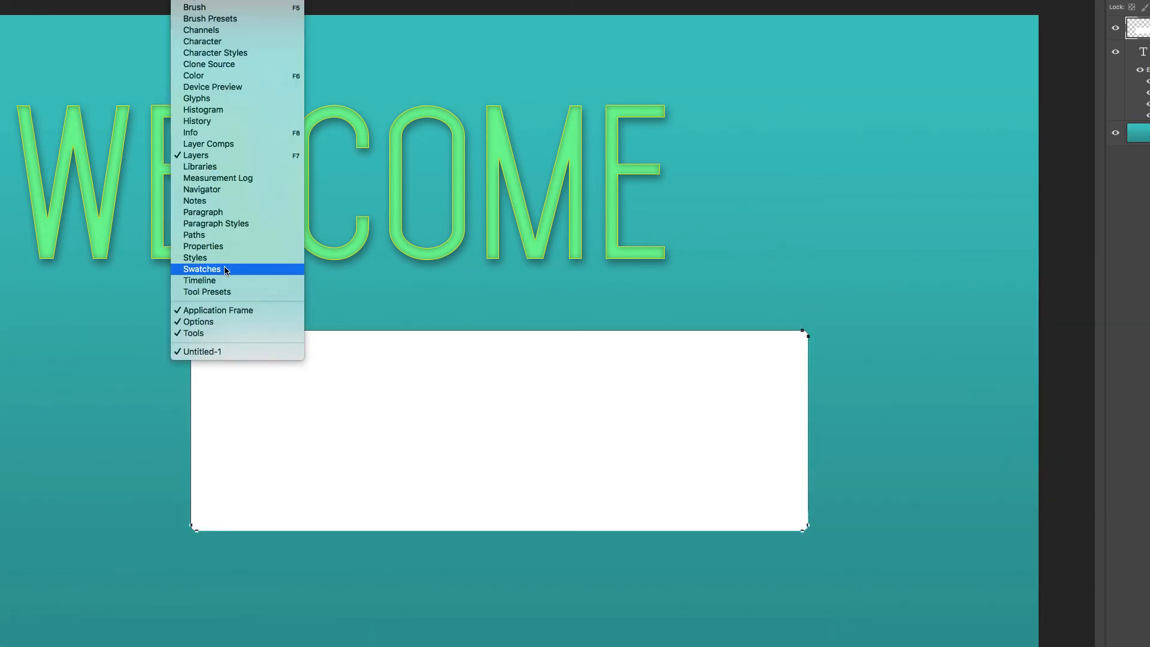
pyautogui.click(229, 262)
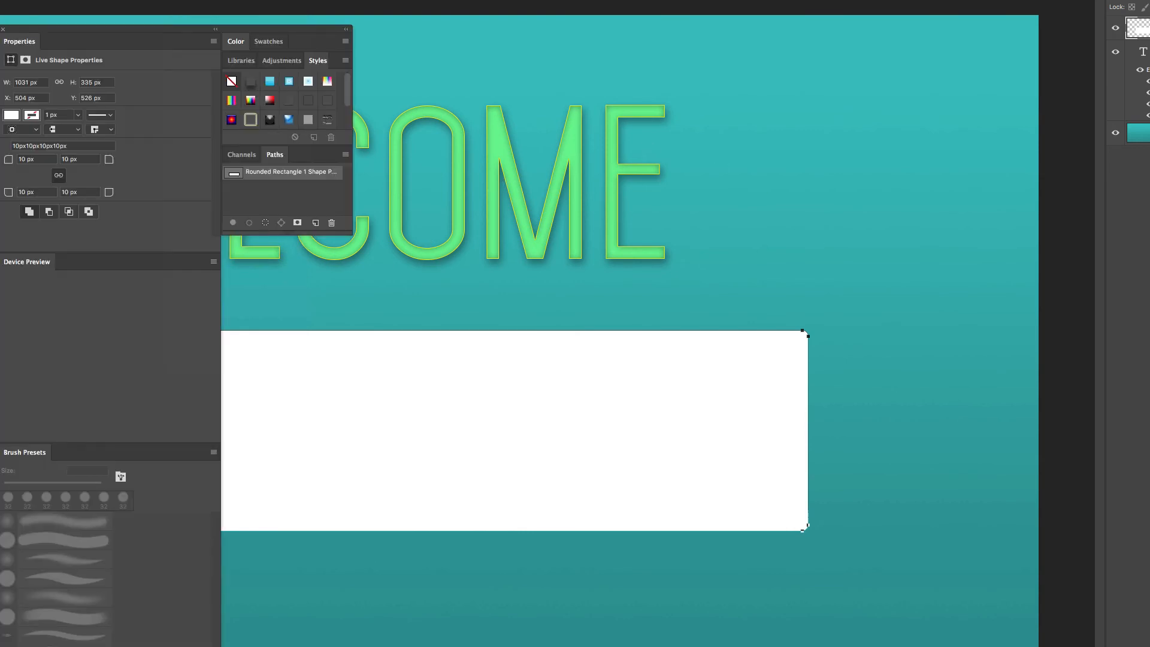
pyautogui.moveTo(318, 61); pyautogui.dragTo(994, 21)
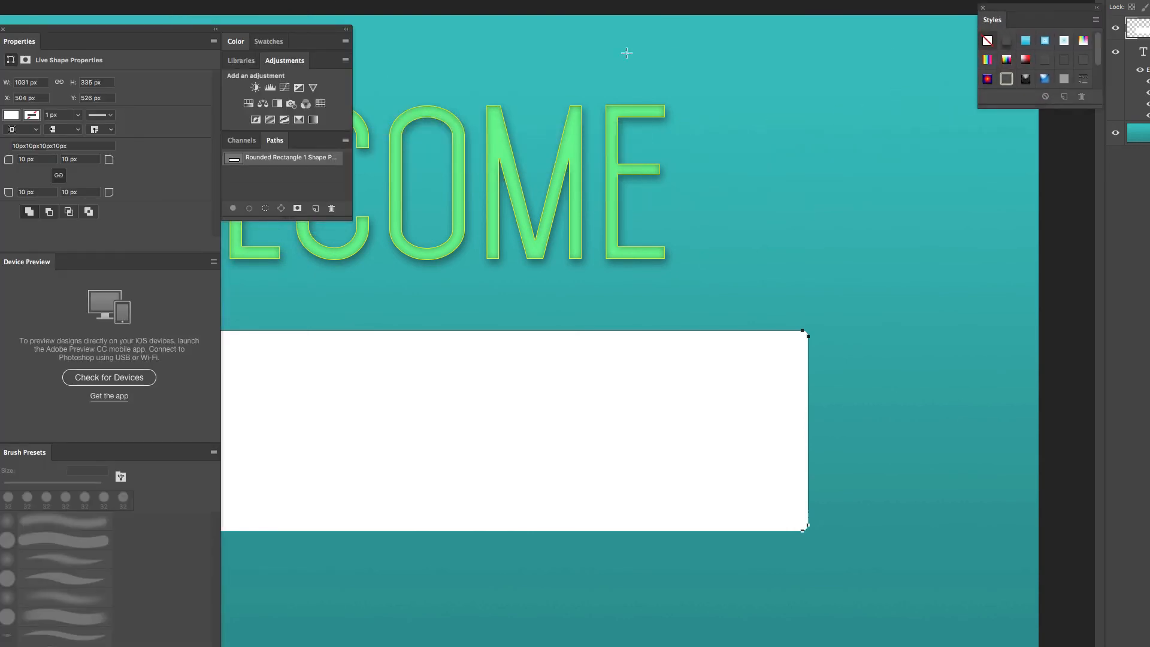
pyautogui.click(3, 28)
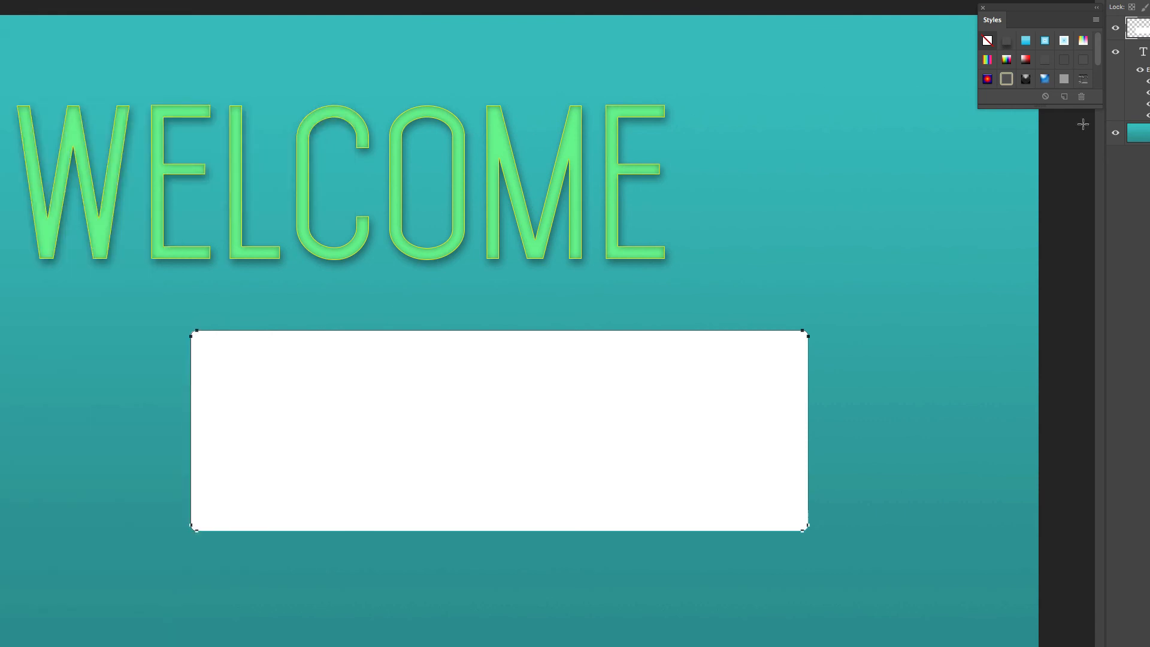
pyautogui.moveTo(1101, 106); pyautogui.dragTo(1132, 236)
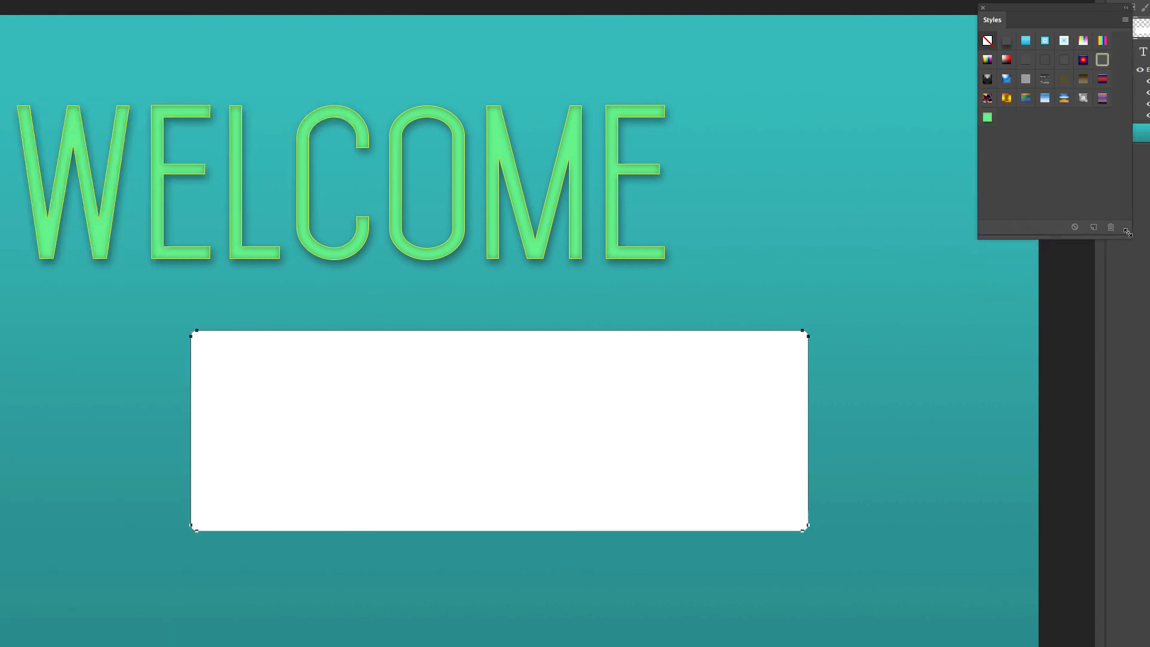
pyautogui.click(988, 119)
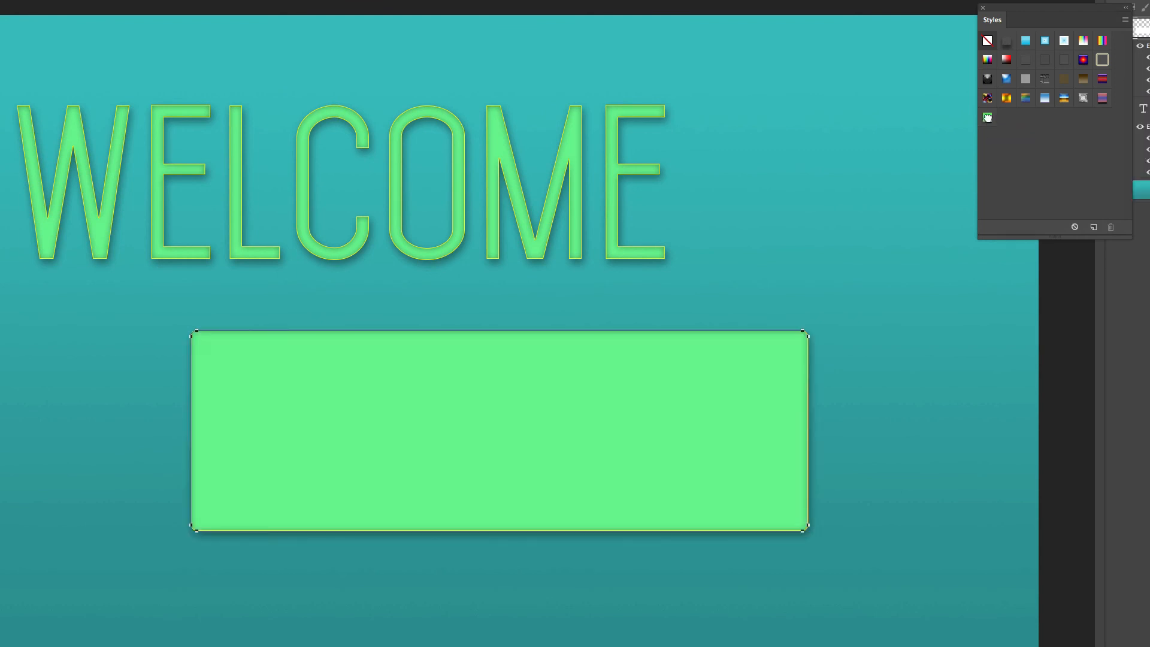